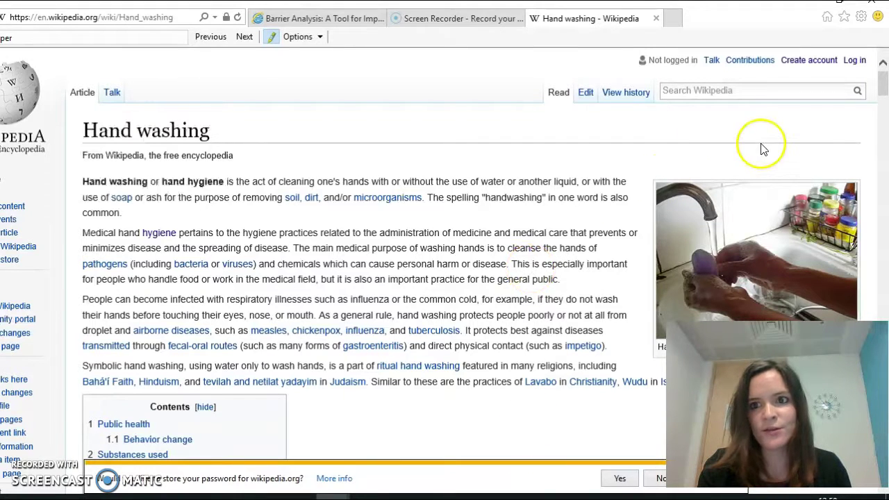
Step: Open Wikipedia's Create account page and scroll through its blank form
{"action": "left_click", "coordinate": [805, 64]}
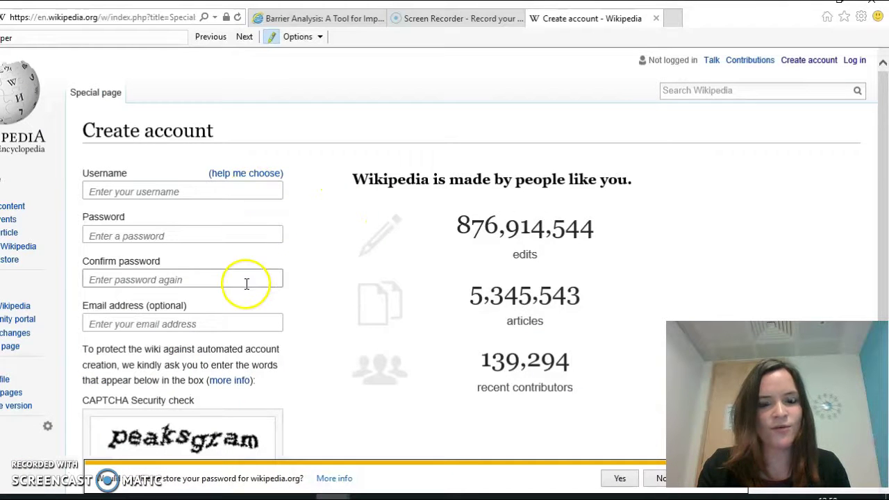
{"action": "mouse_move", "coordinate": [876, 189]}
{"action": "left_mouse_down"}
{"action": "mouse_move", "coordinate": [876, 292]}
{"action": "mouse_move", "coordinate": [879, 188]}
{"action": "left_mouse_up"}
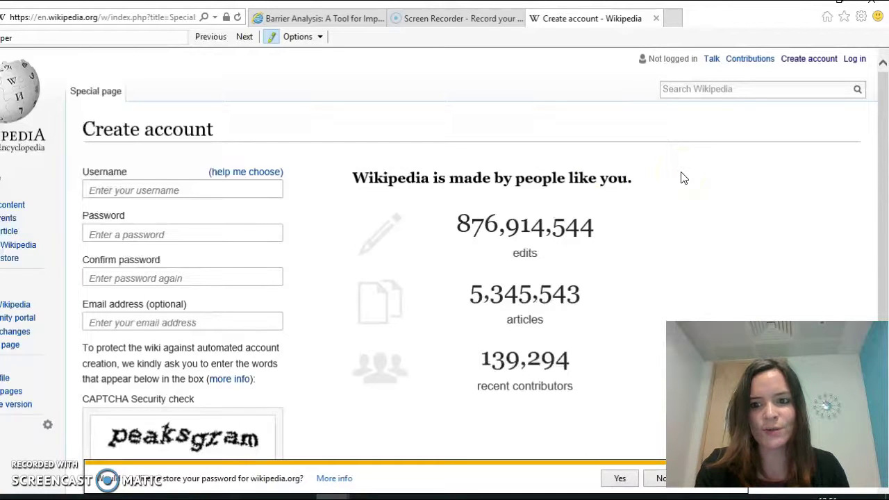
Step: Switch to the sign-in form, enter the account password, and log in
{"action": "left_click", "coordinate": [854, 60]}
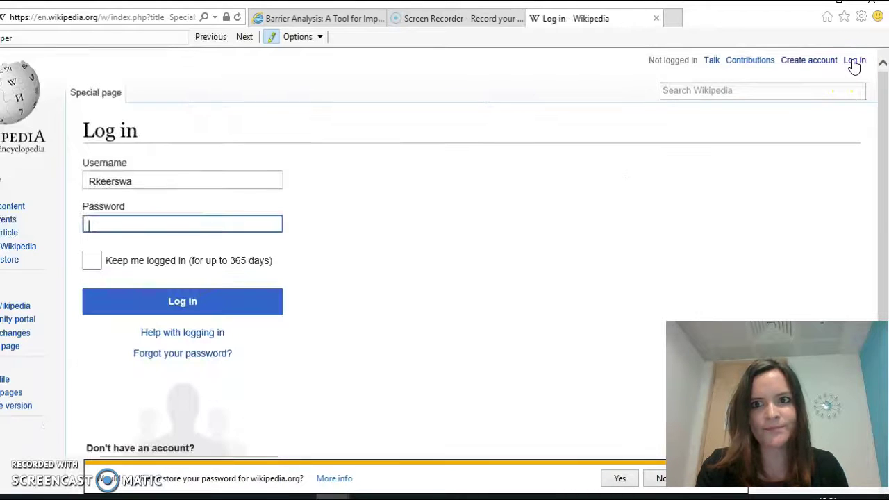
{"action": "type", "text": "••••••"}
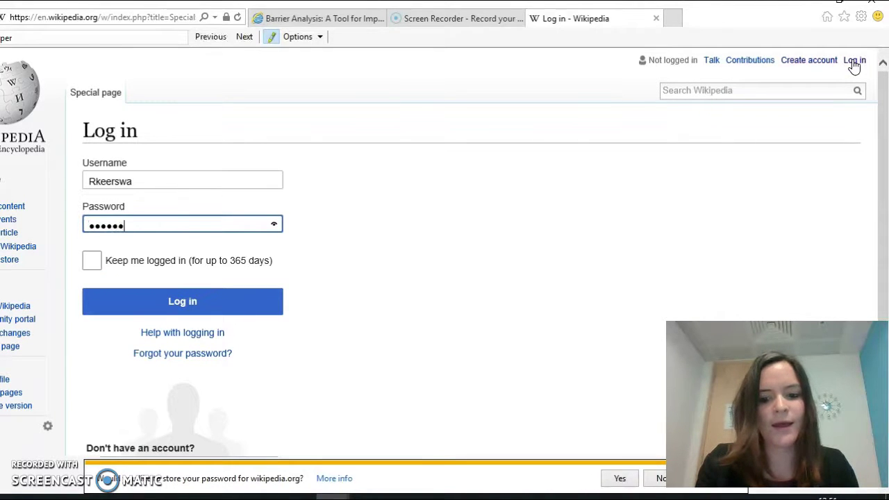
{"action": "type", "text": "••••••"}
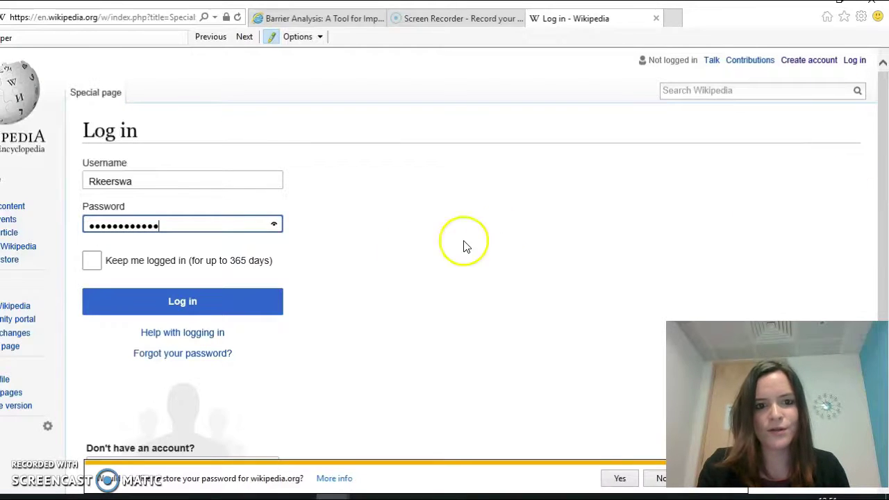
{"action": "left_click", "coordinate": [249, 302]}
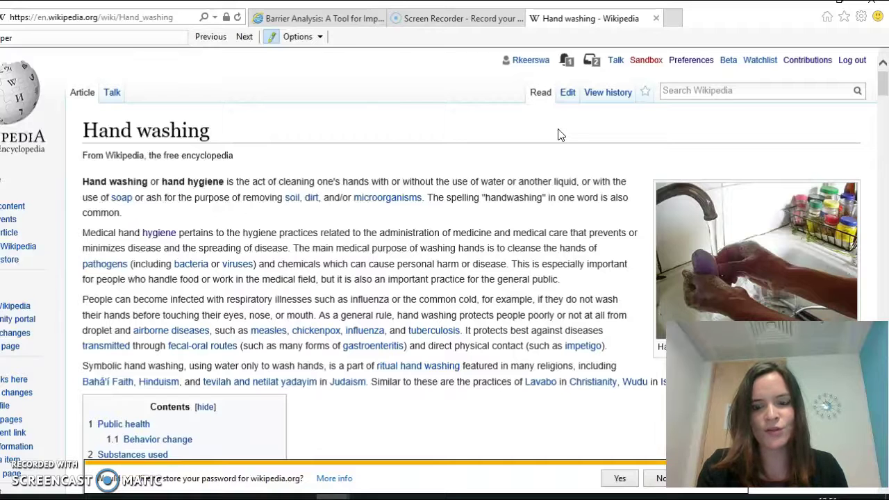
Step: Load the Hand washing article in the visual editor from the Edit tab
{"action": "left_click", "coordinate": [581, 144]}
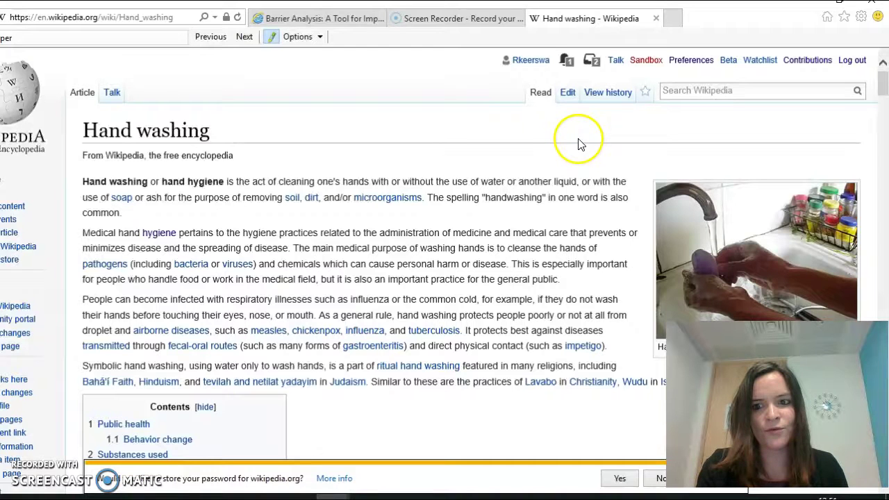
{"action": "left_click", "coordinate": [567, 97]}
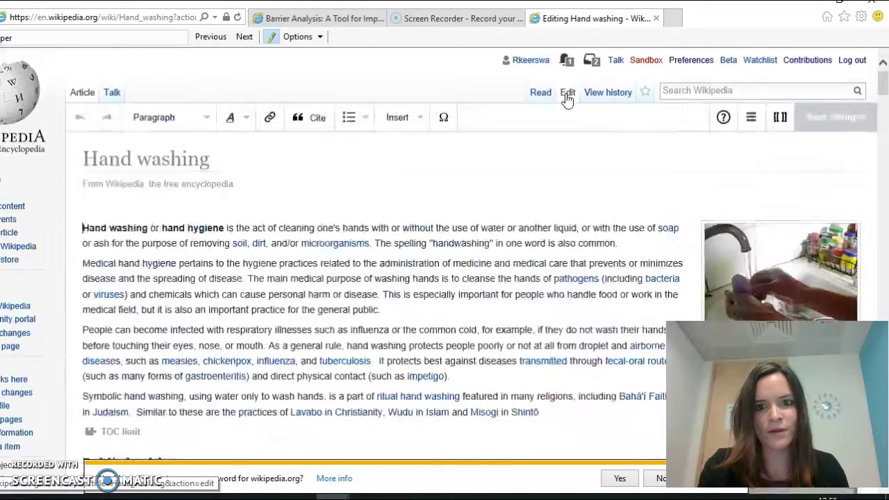
{"action": "left_click", "coordinate": [882, 85]}
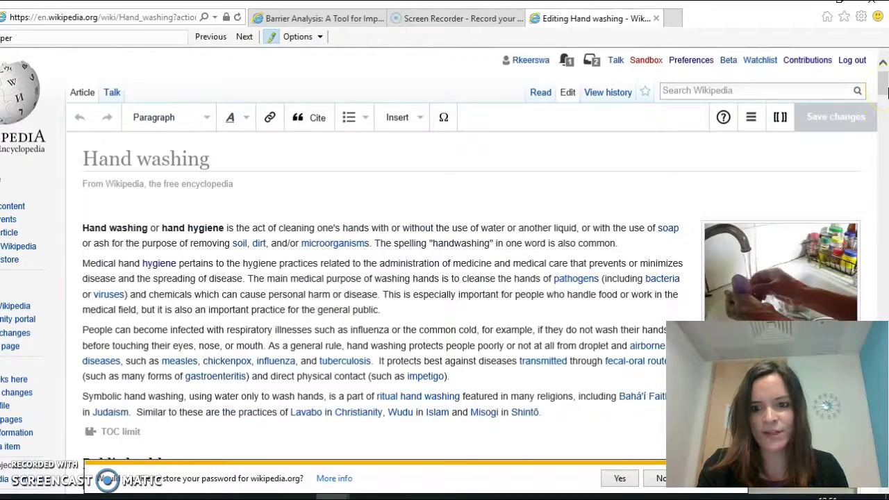
Step: In the Effectiveness sentence, replace 'changing a diaper' with 'cleaning a child's bottom,'
{"action": "left_click_drag", "start_coordinate": [885, 92], "coordinate": [885, 268]}
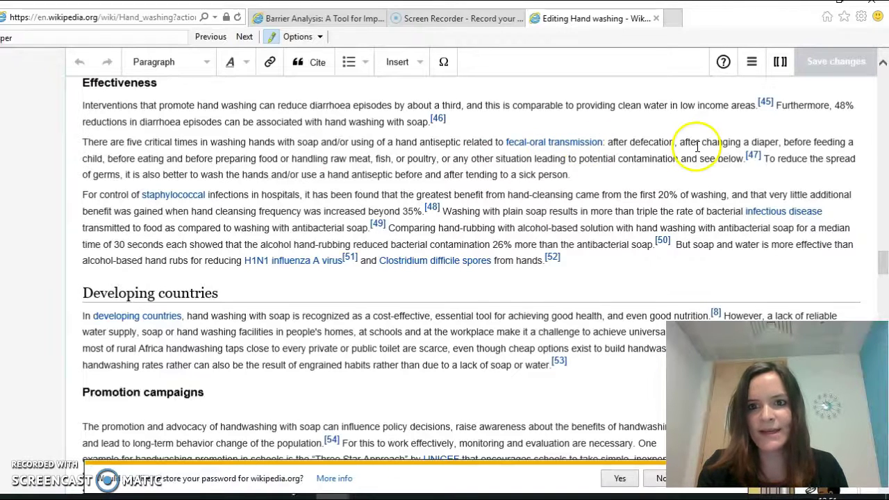
{"action": "left_click", "coordinate": [780, 143]}
{"action": "type", "text": ","}
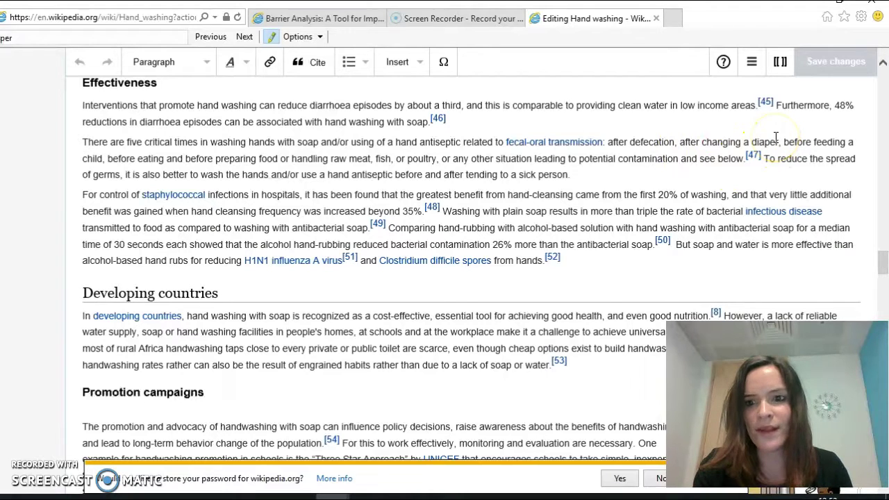
{"action": "left_click", "coordinate": [778, 141]}
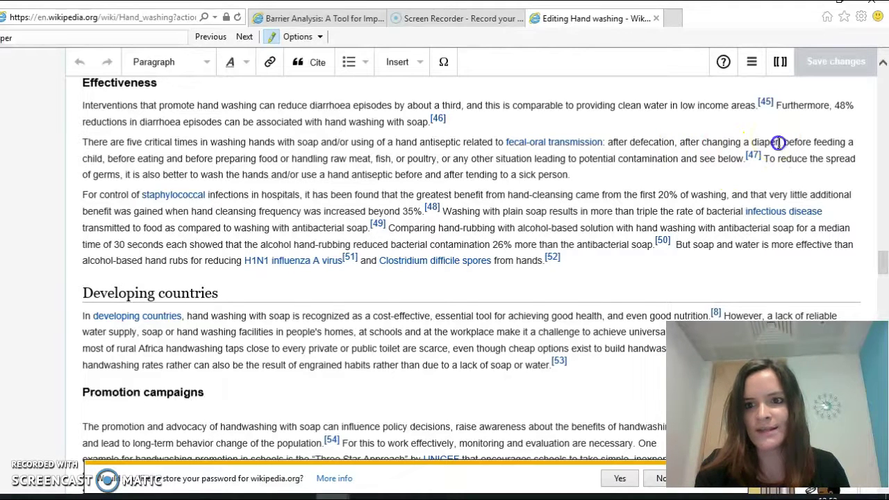
{"action": "key", "text": "BackSpace"}
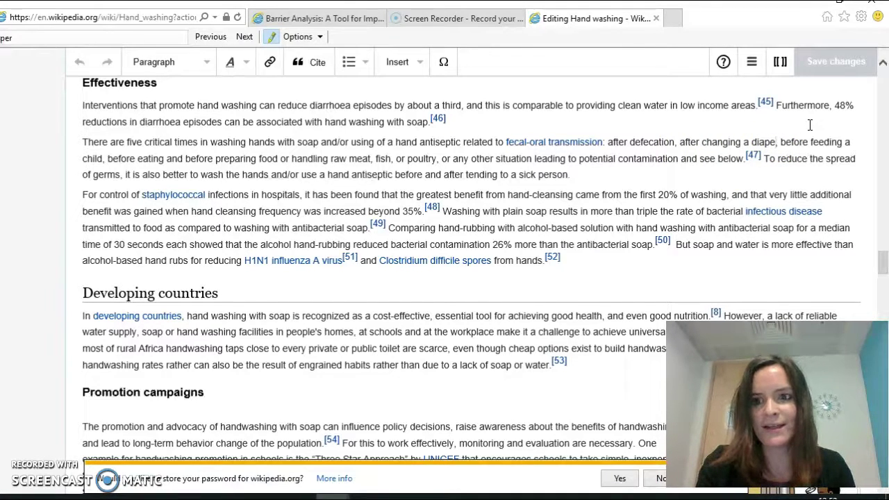
{"action": "key", "text": "BackSpace"}
{"action": "key", "text": "BackSpace"}
{"action": "key", "text": "BackSpace"}
{"action": "key", "text": "BackSpace"}
{"action": "key", "text": "BackSpace"}
{"action": "key", "text": "BackSpace"}
{"action": "key", "text": "BackSpace"}
{"action": "key", "text": "BackSpace"}
{"action": "key", "text": "BackSpace"}
{"action": "key", "text": "BackSpace"}
{"action": "key", "text": "BackSpace"}
{"action": "key", "text": "BackSpace"}
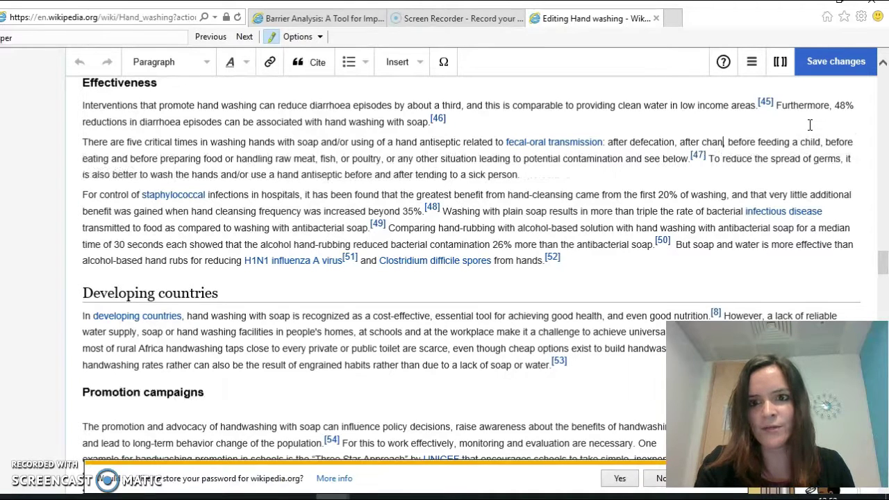
{"action": "key", "text": "BackSpace"}
{"action": "key", "text": "BackSpace"}
{"action": "key", "text": "BackSpace"}
{"action": "type", "text": "leaning"}
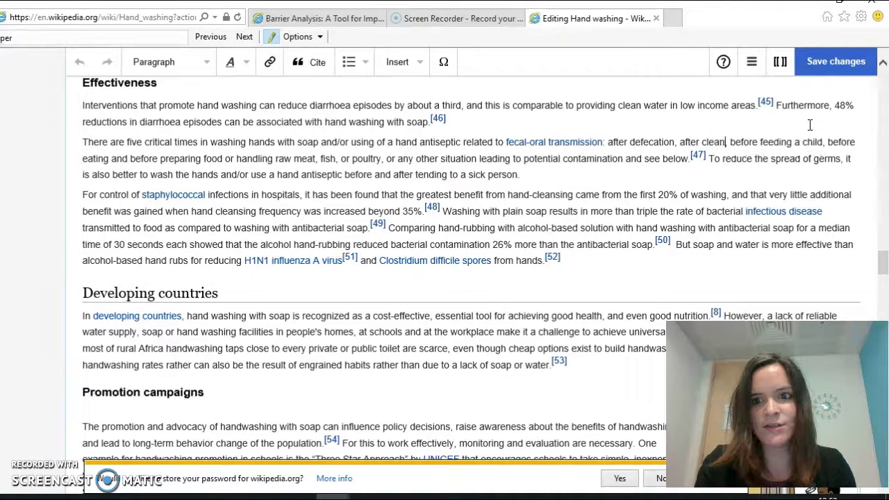
{"action": "type", "text": " a"}
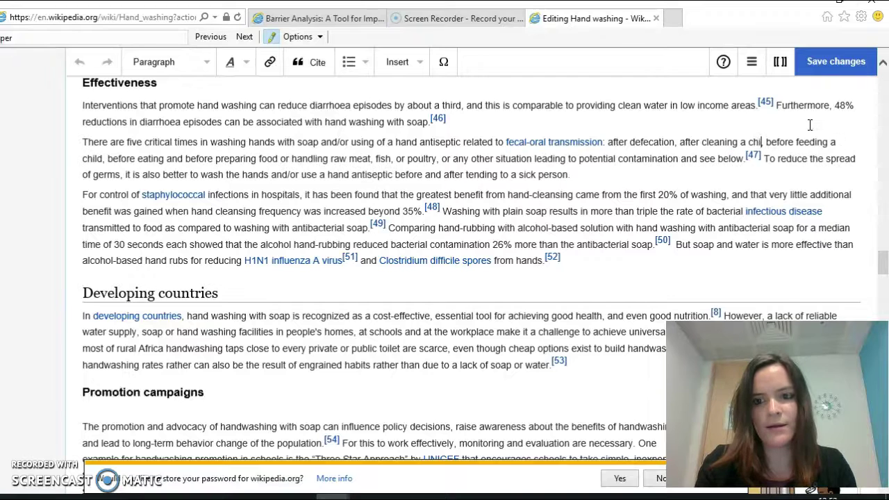
{"action": "type", "text": " child's bottom"}
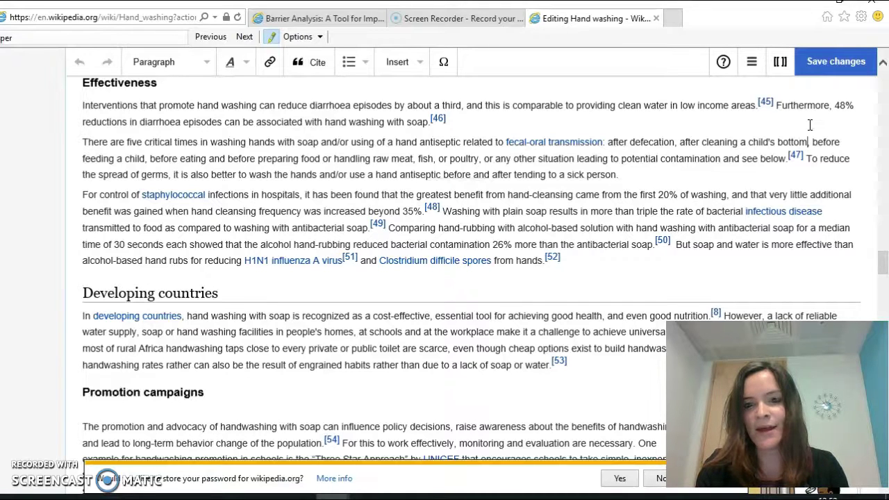
{"action": "type", "text": ","}
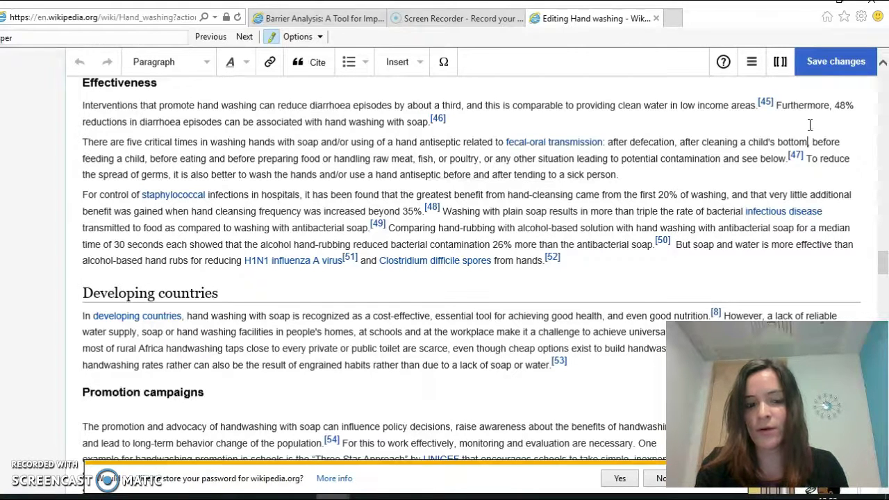
Step: Bring up the save dialog and put the cursor in the Edit summary box
{"action": "left_click", "coordinate": [836, 70]}
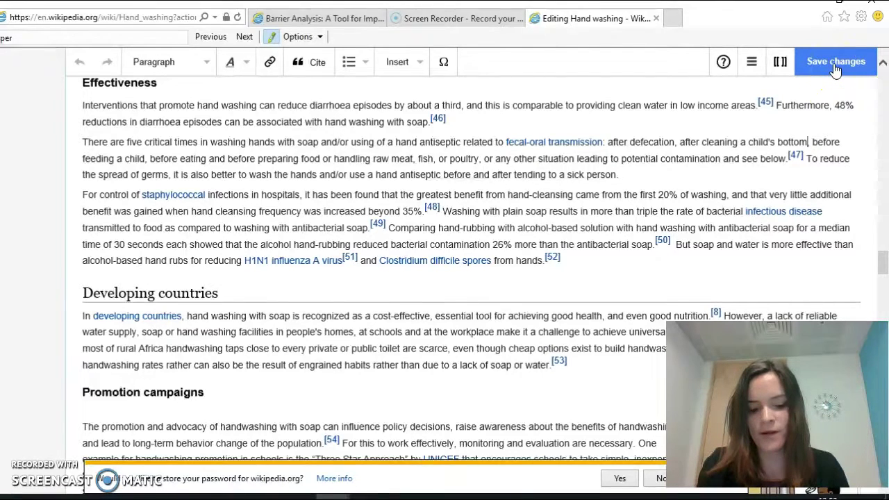
{"action": "left_click", "coordinate": [836, 67]}
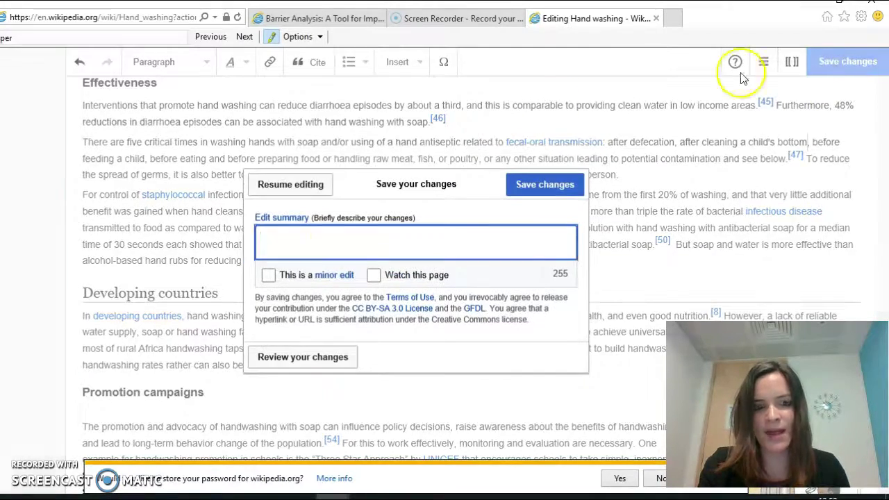
{"action": "left_click", "coordinate": [284, 221]}
{"action": "left_click", "coordinate": [285, 241]}
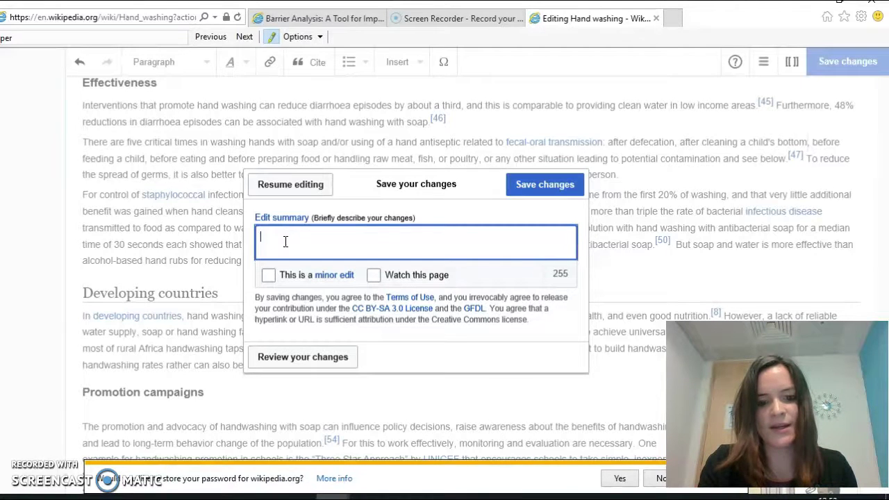
Step: Enter the summary: changed 'after changing a child's diaper' to 'after cleaning a child's bottom' for greater clarity
{"action": "type", "text": "changed "}
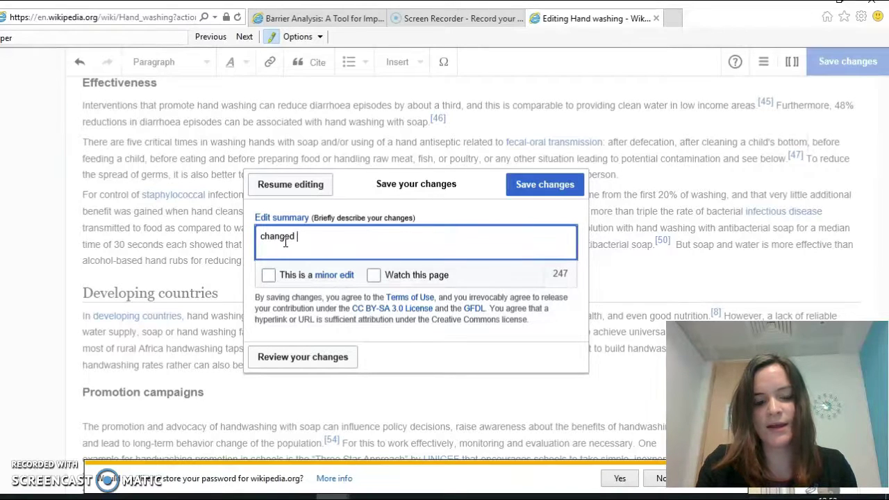
{"action": "type", "text": "'after chan"}
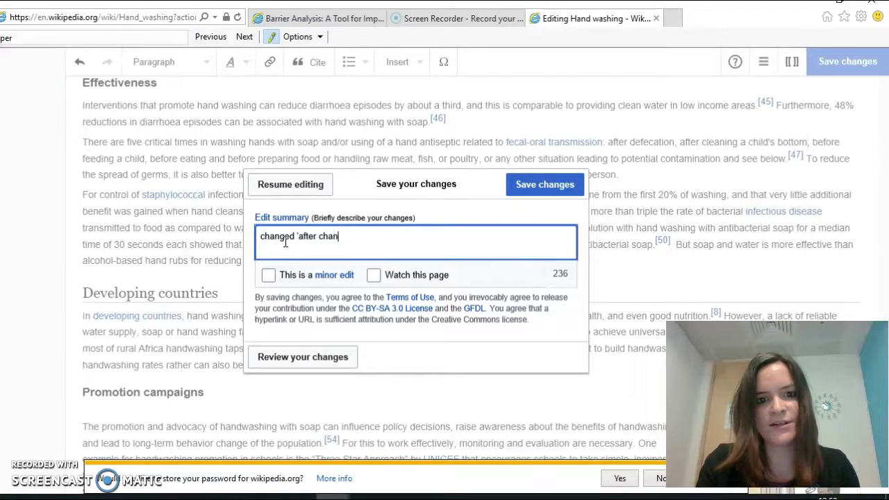
{"action": "type", "text": "ging a child'"}
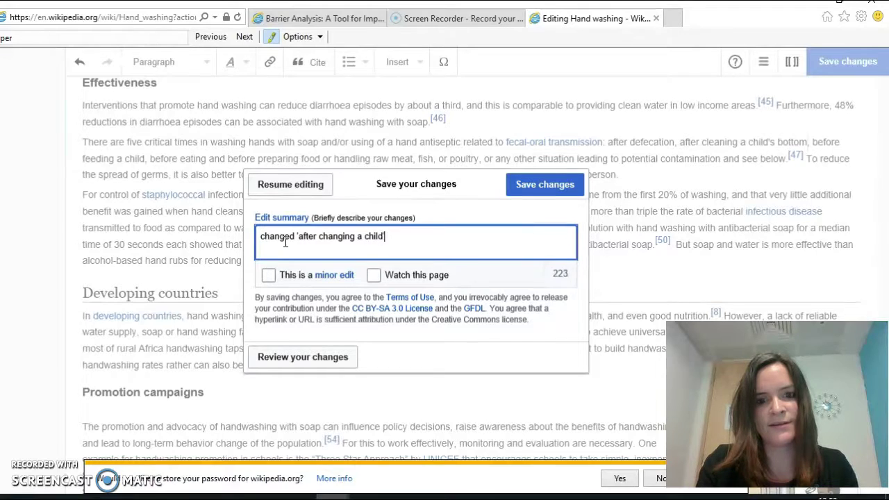
{"action": "type", "text": "s diaper"}
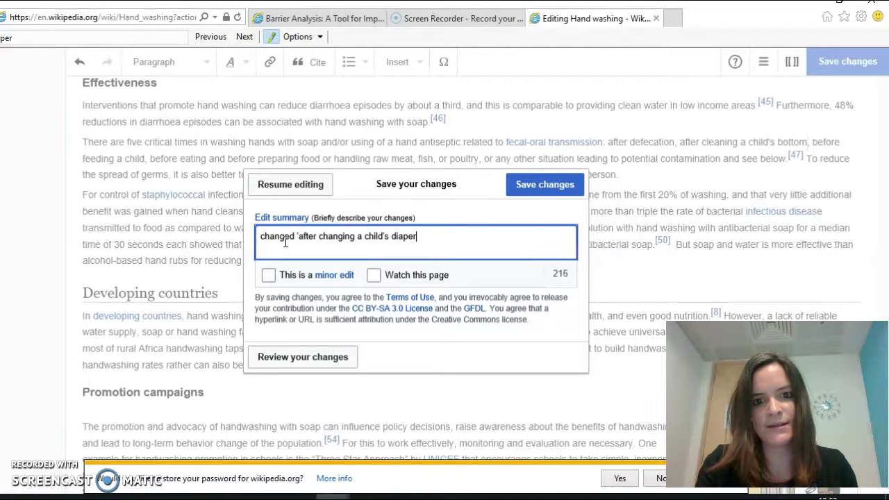
{"action": "type", "text": "' t"}
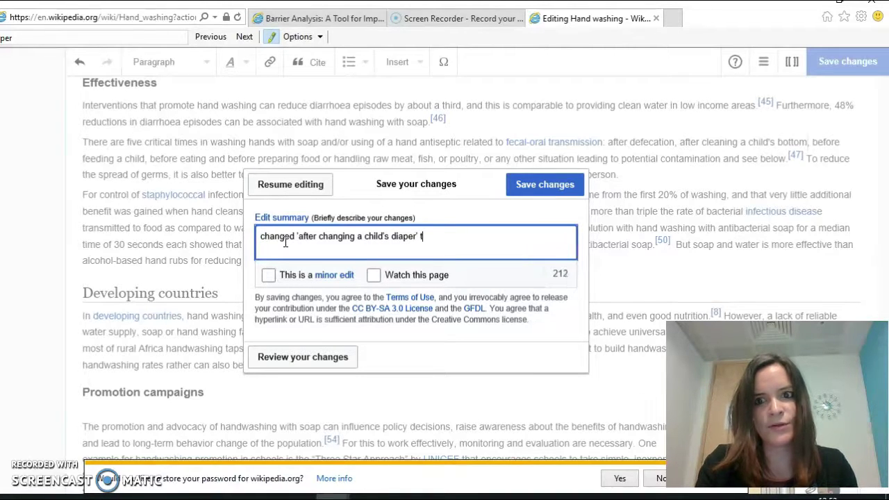
{"action": "type", "text": "o 'after cl"}
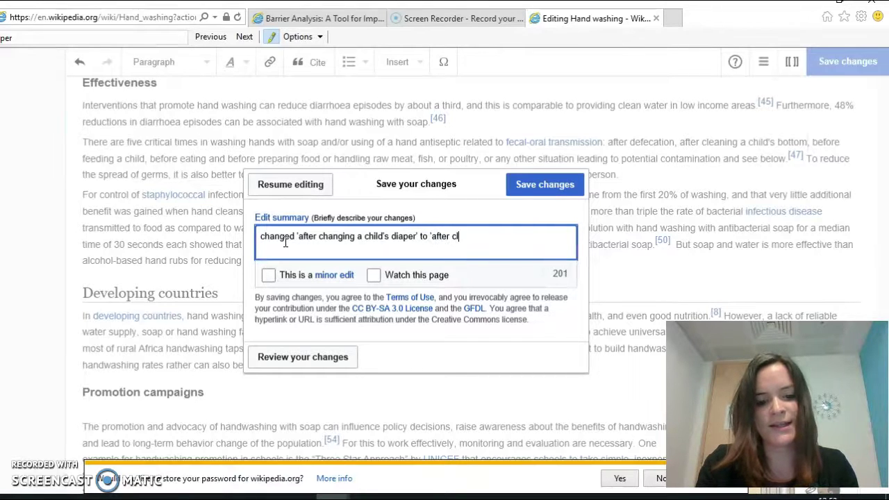
{"action": "type", "text": "eaning a child's "}
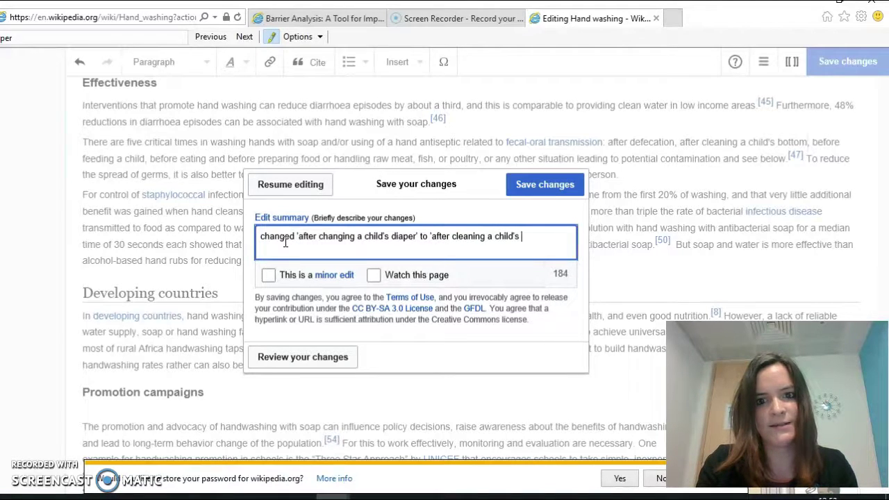
{"action": "type", "text": "bottom' for "}
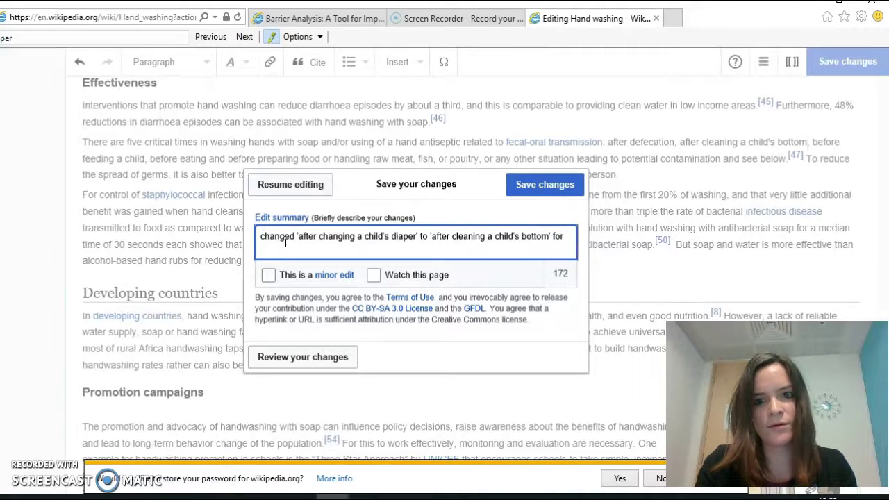
{"action": "type", "text": "greater clarif"}
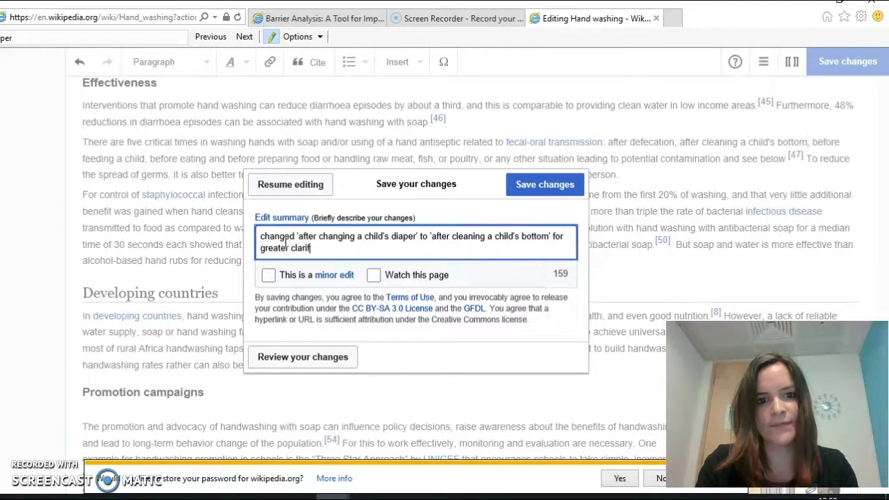
{"action": "key", "text": "BackSpace"}
{"action": "type", "text": "ty"}
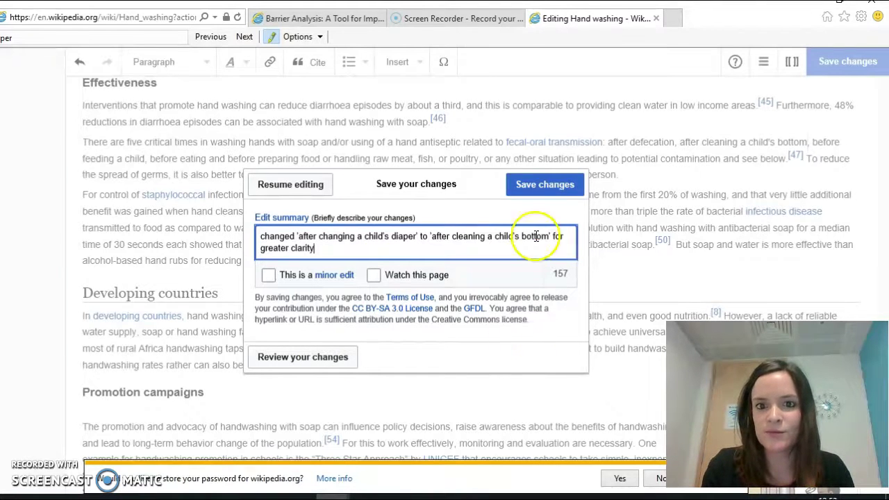
Step: Publish the edit and scroll the saved article back up to the Behavior change section
{"action": "left_click", "coordinate": [545, 185]}
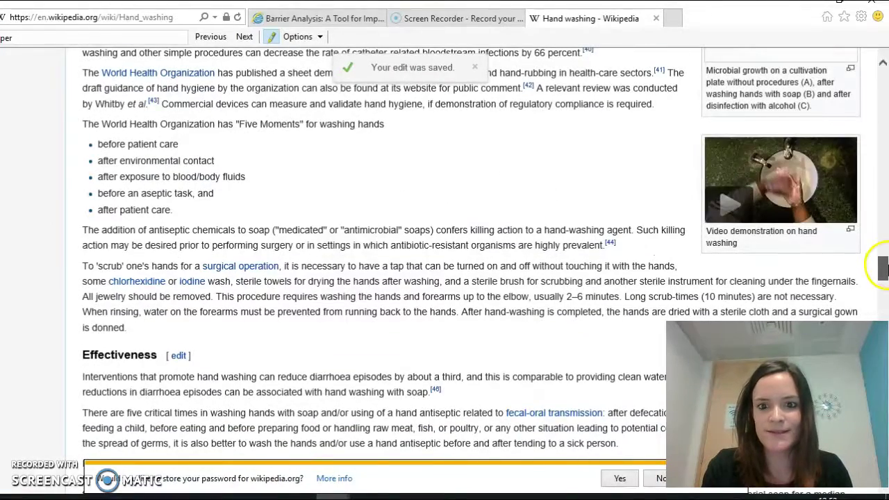
{"action": "left_click_drag", "start_coordinate": [881, 268], "coordinate": [882, 278]}
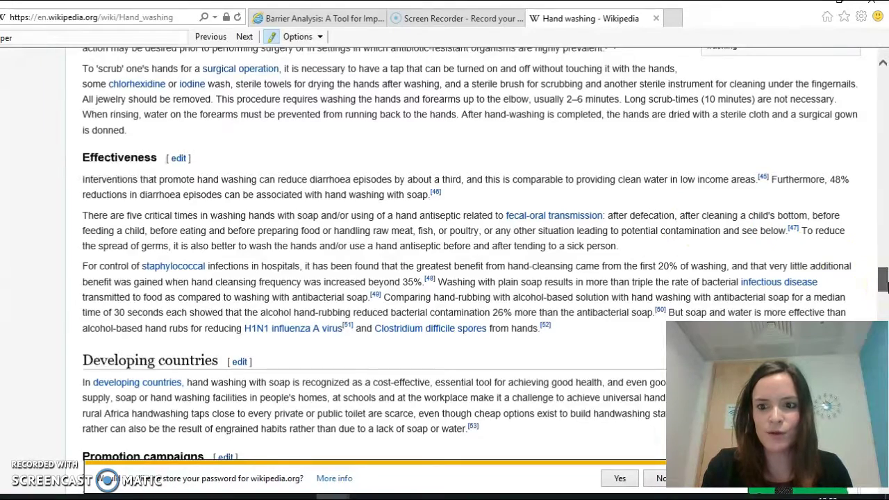
{"action": "left_click_drag", "start_coordinate": [885, 284], "coordinate": [886, 283]}
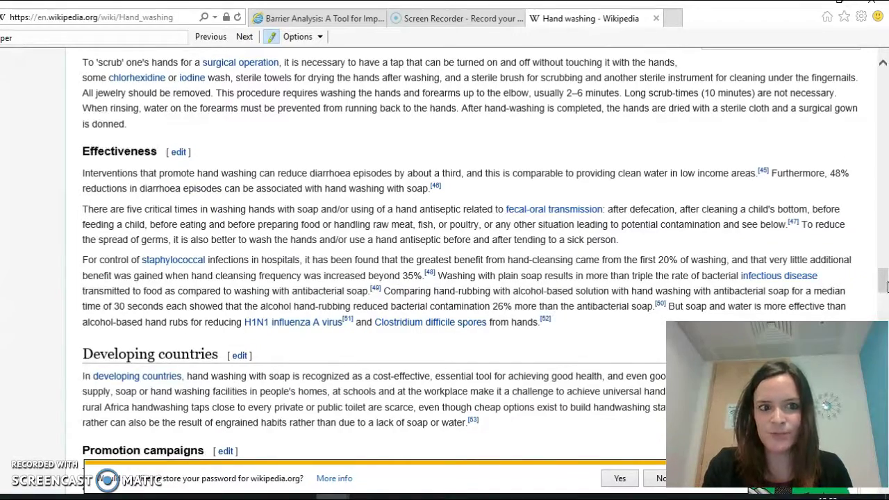
{"action": "left_click_drag", "start_coordinate": [886, 283], "coordinate": [885, 142]}
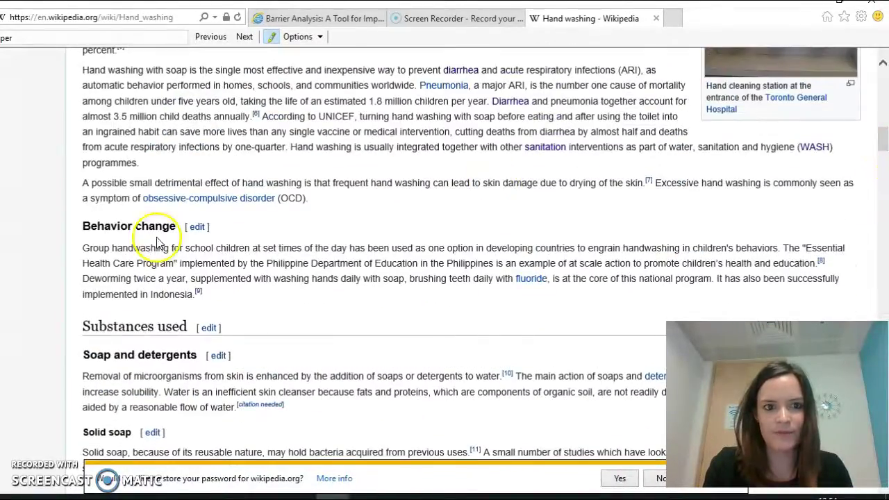
Step: Start editing the Behavior change section and bring up the Word draft on Barrier Analysis
{"action": "left_click", "coordinate": [197, 228]}
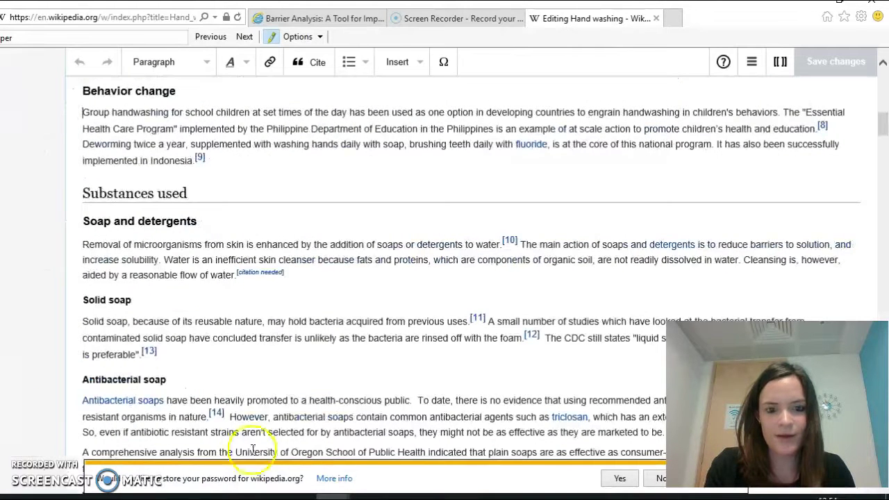
{"action": "left_click", "coordinate": [298, 496]}
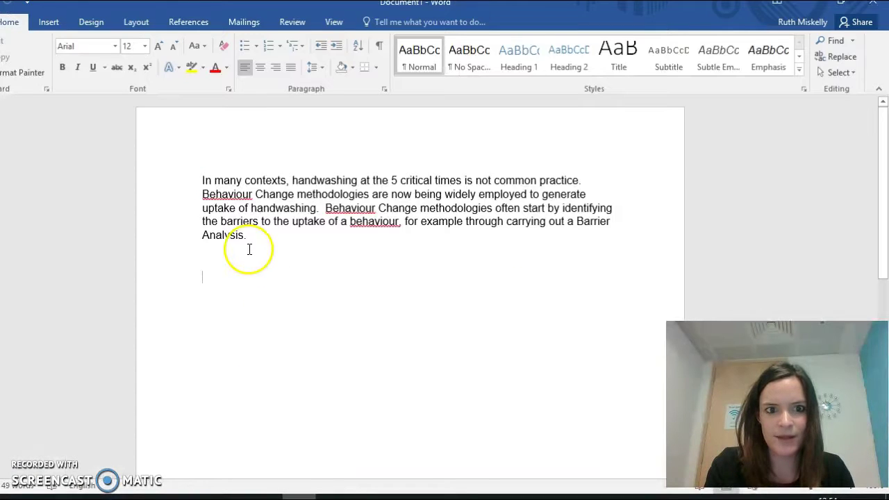
Step: Cut the Behaviour Change methodologies paragraph out of the Word draft and minimize Word
{"action": "left_click_drag", "start_coordinate": [238, 236], "coordinate": [203, 180]}
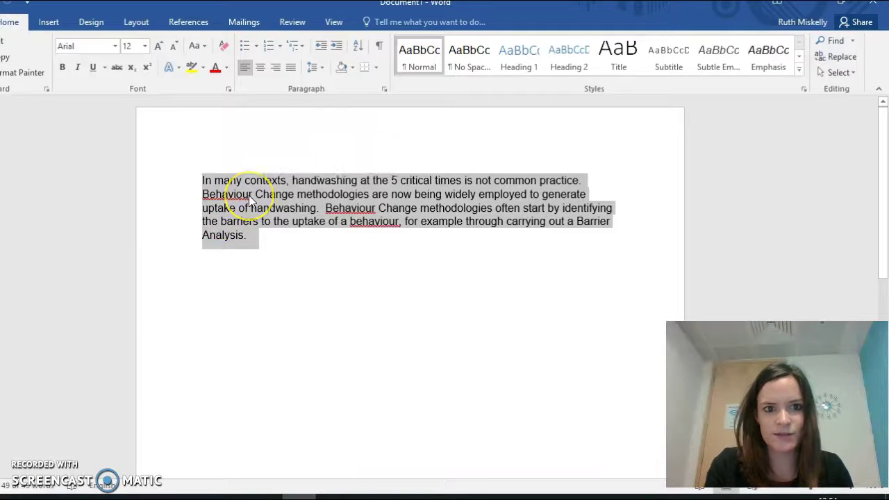
{"action": "right_click", "coordinate": [250, 200]}
{"action": "left_click", "coordinate": [298, 204]}
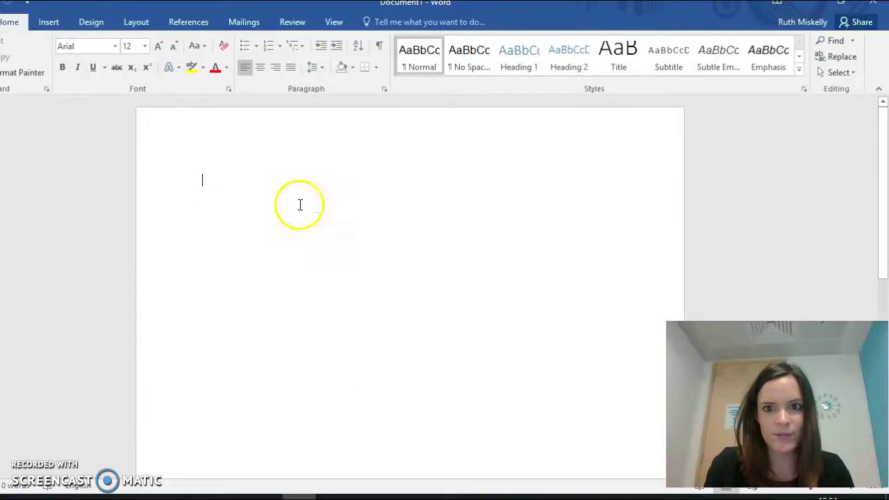
{"action": "left_click", "coordinate": [823, 11]}
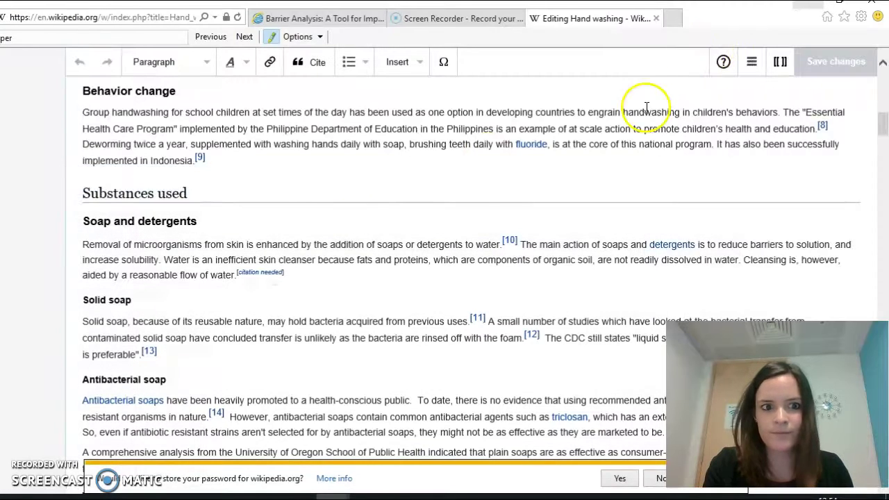
Step: Paste the paragraph ahead of 'Group handwashing' and delete the stray space before it
{"action": "right_click", "coordinate": [83, 113]}
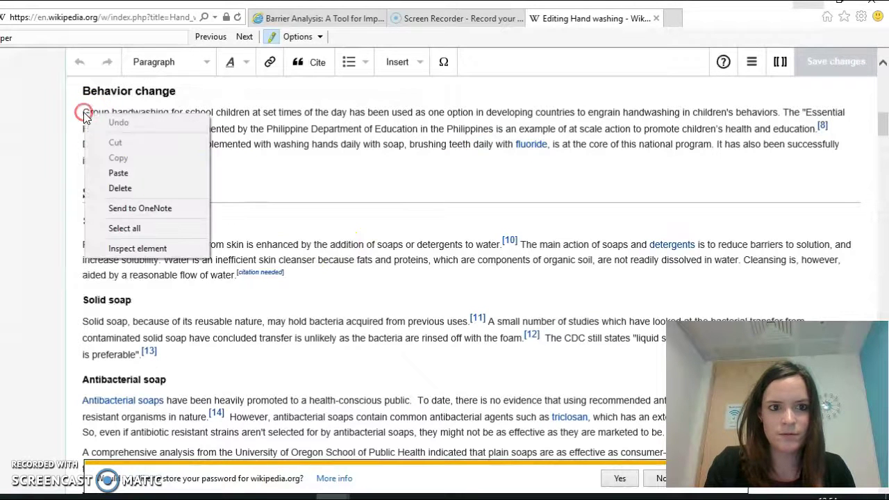
{"action": "left_click", "coordinate": [118, 172]}
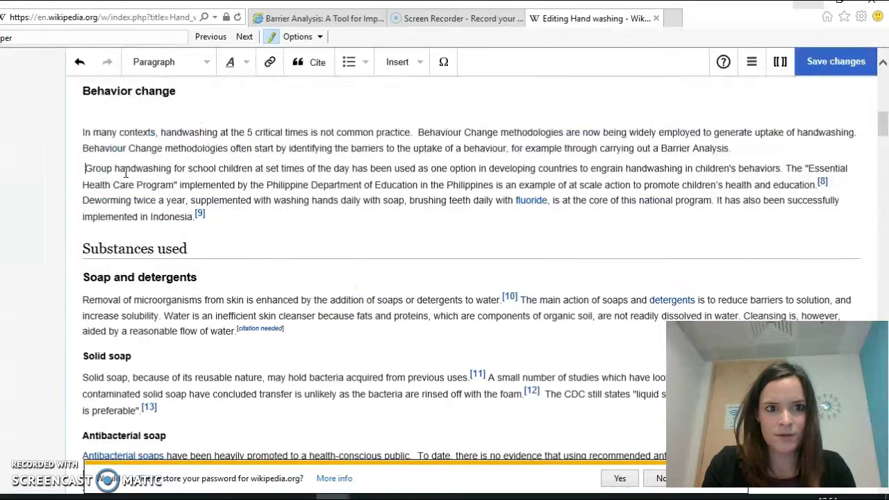
{"action": "left_click", "coordinate": [84, 168]}
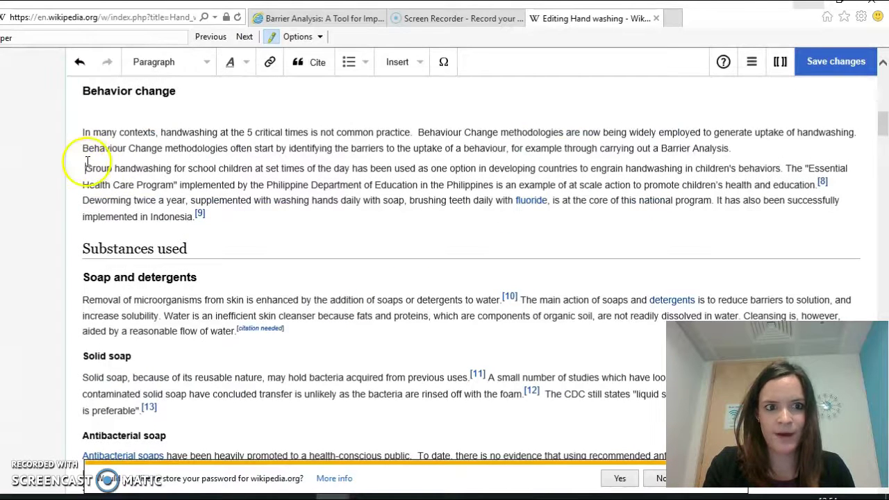
{"action": "key", "text": "BackSpace"}
{"action": "left_click", "coordinate": [83, 149]}
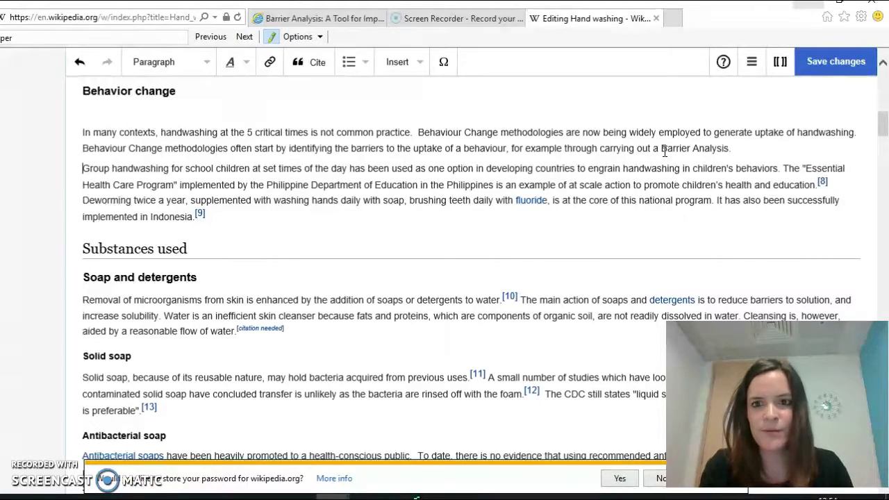
Step: Link the phrase 'Barrier Analysis' in the Behavior change paragraph to the internal Barrier analysis article
{"action": "left_click_drag", "start_coordinate": [663, 148], "coordinate": [722, 156]}
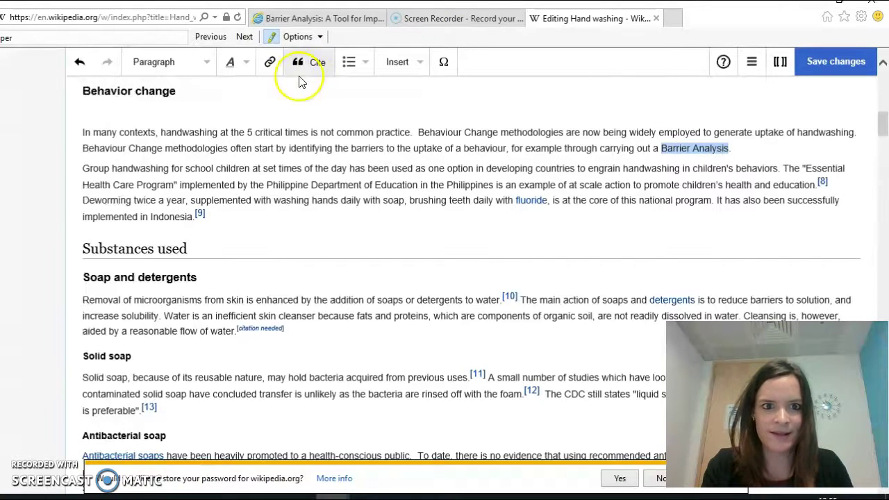
{"action": "left_click", "coordinate": [270, 64]}
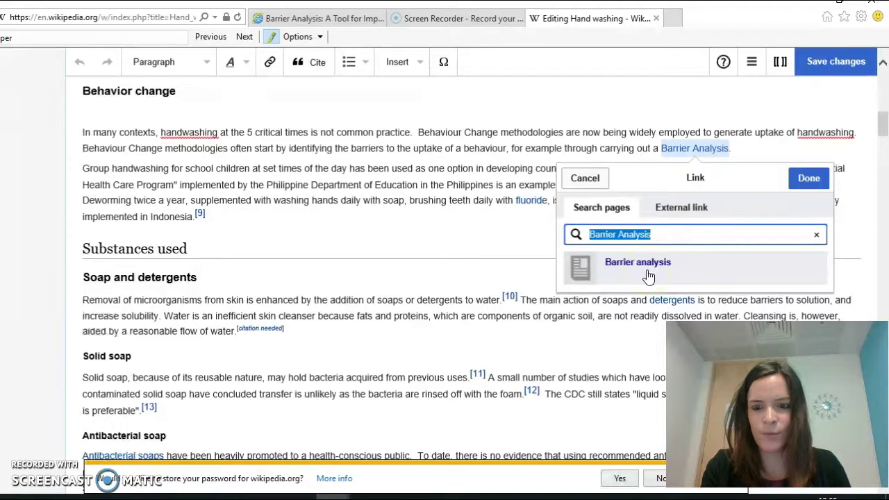
{"action": "left_click", "coordinate": [682, 207]}
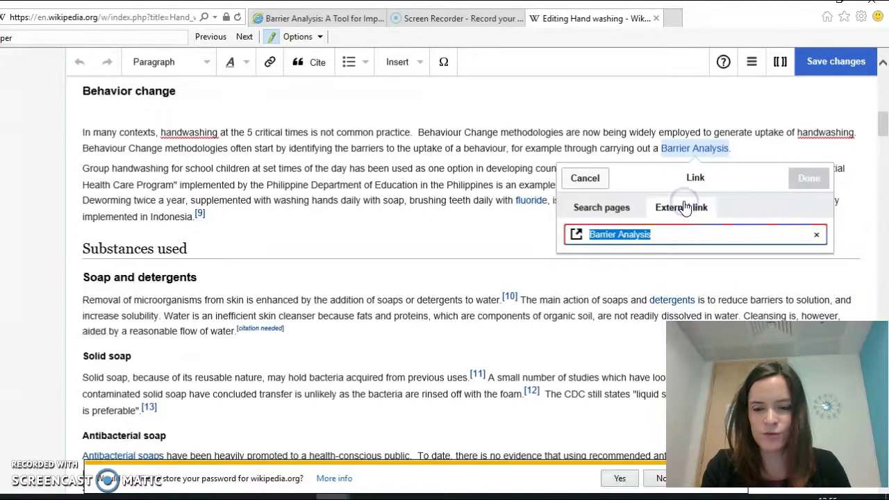
{"action": "left_click", "coordinate": [607, 210]}
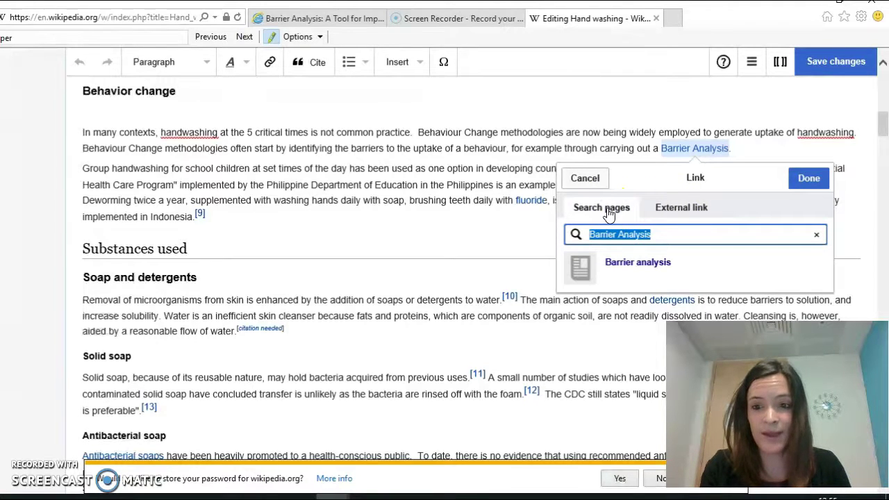
{"action": "left_click", "coordinate": [644, 264]}
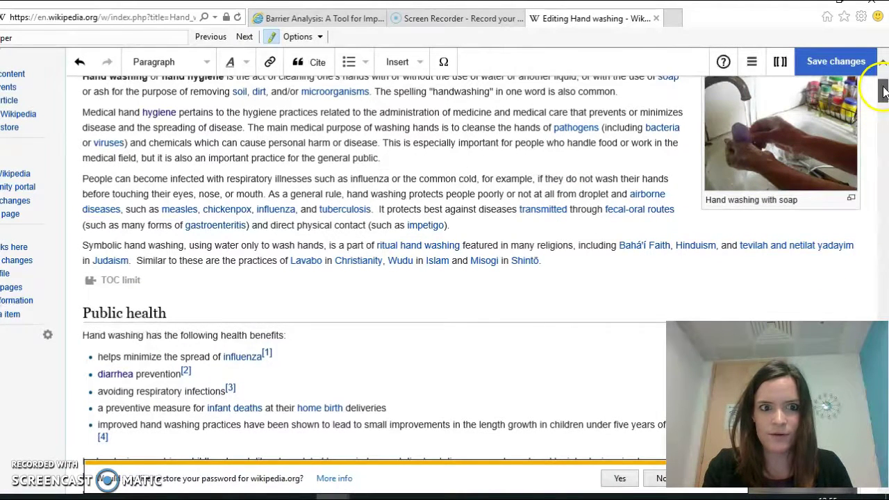
{"action": "left_click_drag", "start_coordinate": [883, 92], "coordinate": [885, 123]}
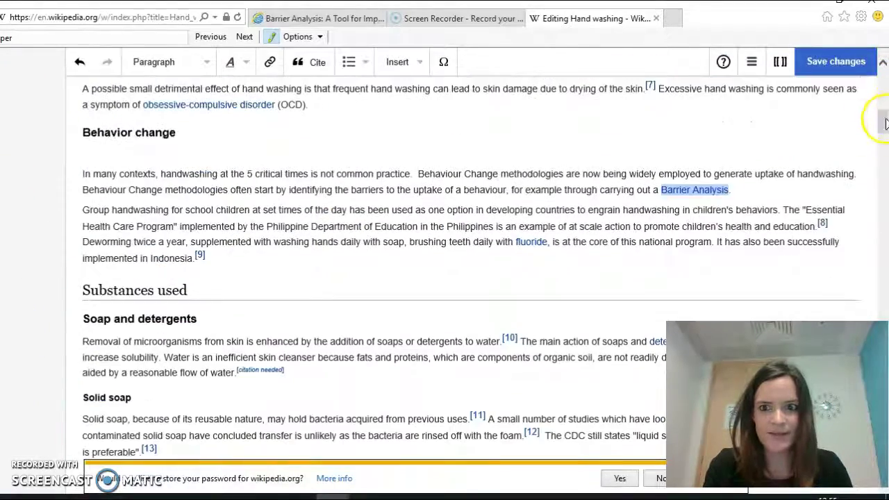
{"action": "left_click", "coordinate": [750, 197]}
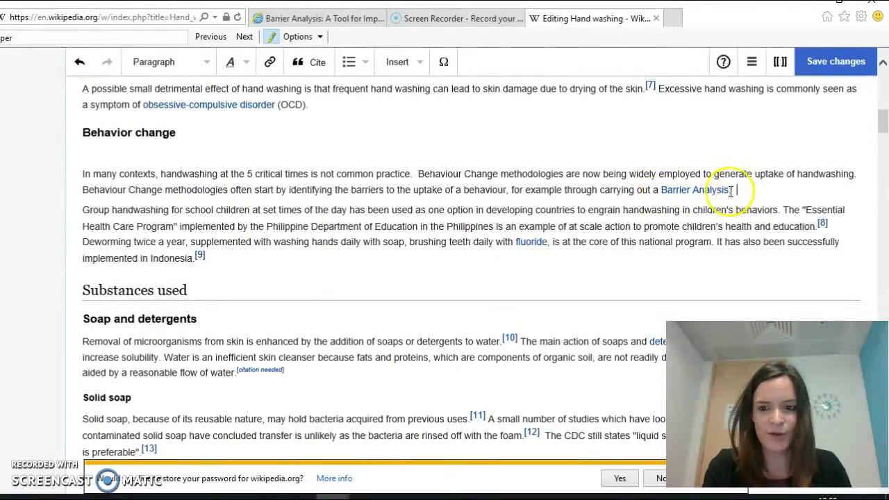